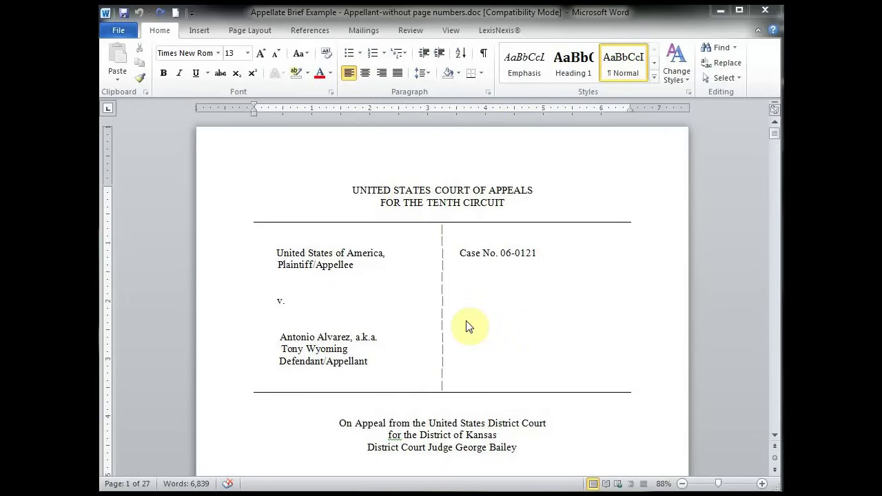
# Show the paragraph marks and other hidden formatting symbols in the brief.
pyautogui.click(485, 58)
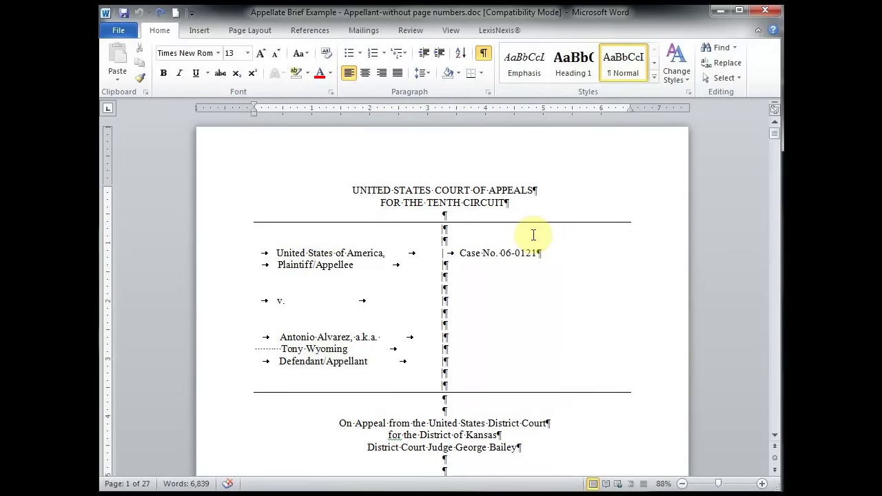
# Insert a Next Page section break after ATTORNEY FOR APPELLANT on the cover page and delete the blank paragraph above TABLE OF CONTENTS.
pyautogui.scroll(-10, 534, 235)
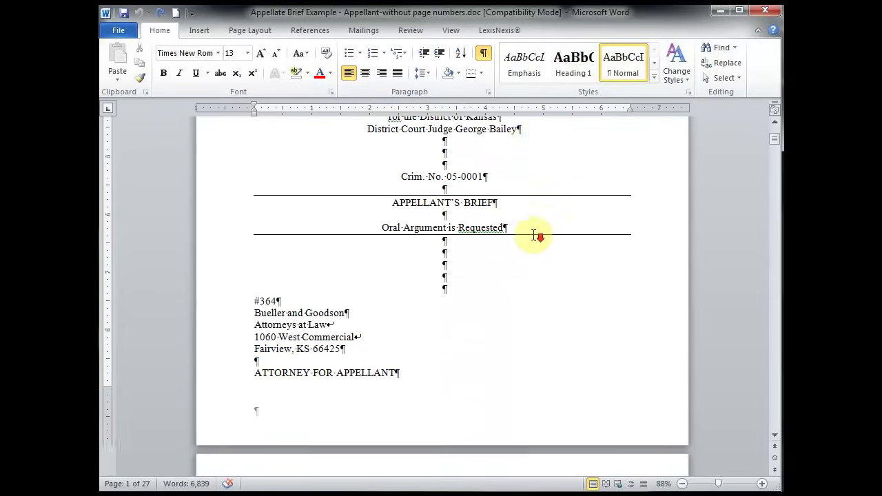
pyautogui.scroll(-3, 534, 235)
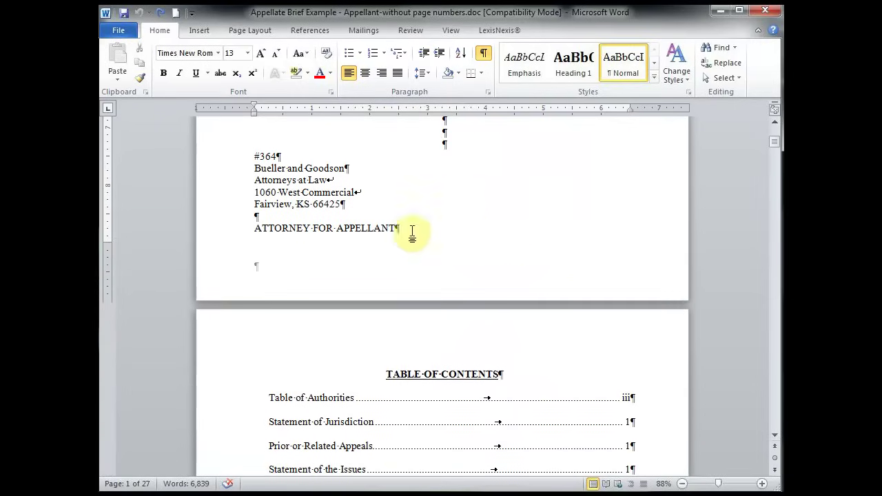
pyautogui.click(397, 228)
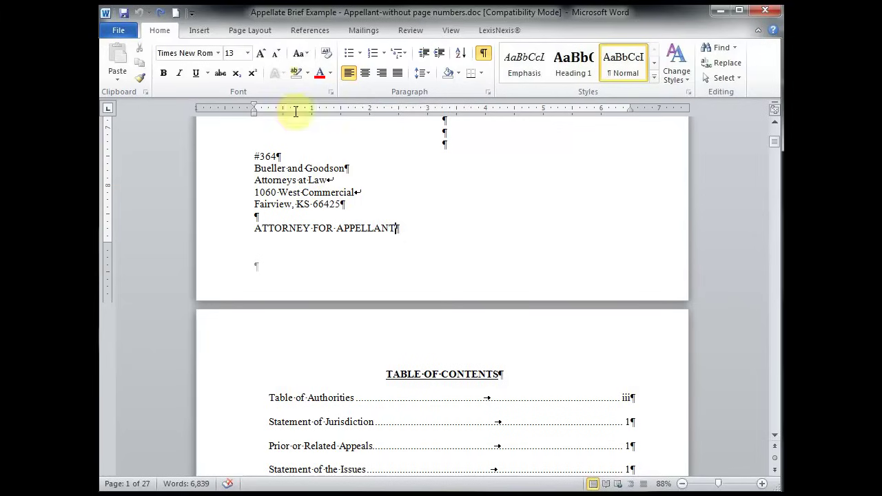
pyautogui.click(265, 31)
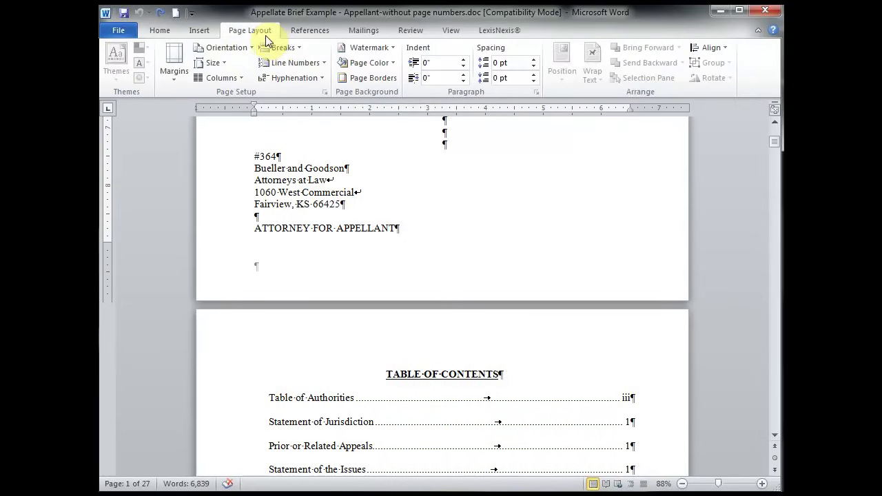
pyautogui.click(300, 50)
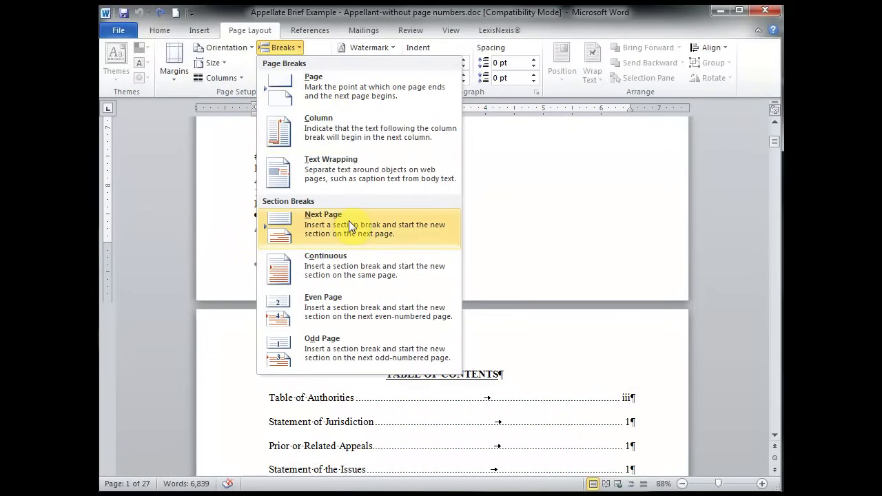
pyautogui.click(412, 235)
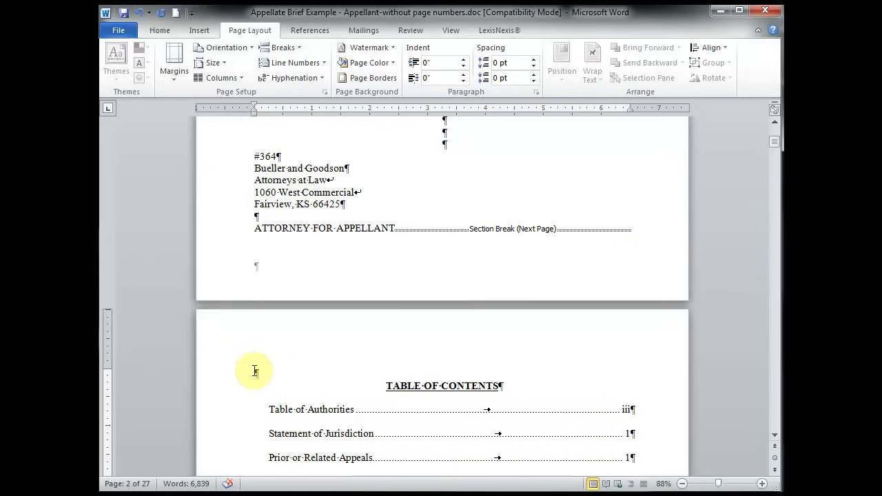
pyautogui.press('Delete')
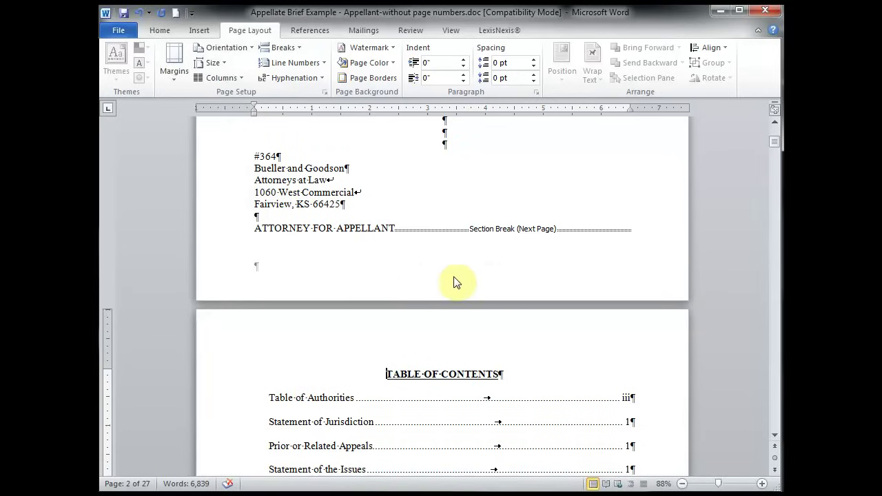
# Unlink the Section 2 footer from the previous section and return to the body text.
pyautogui.doubleClick(454, 281)
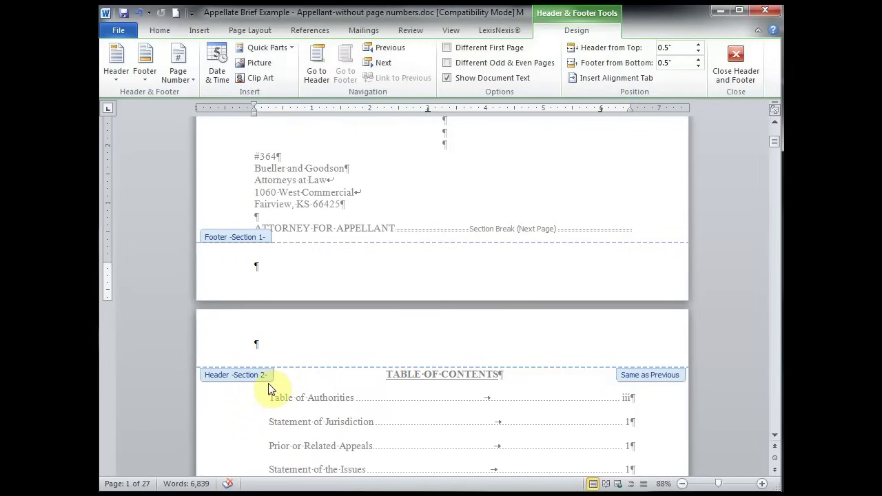
pyautogui.click(335, 383)
pyautogui.scroll(-6, 337, 384)
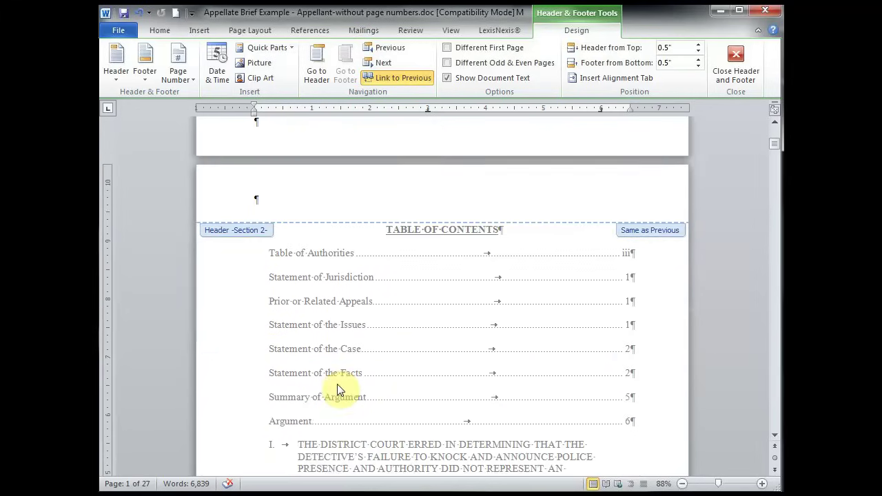
pyautogui.scroll(-8, 338, 391)
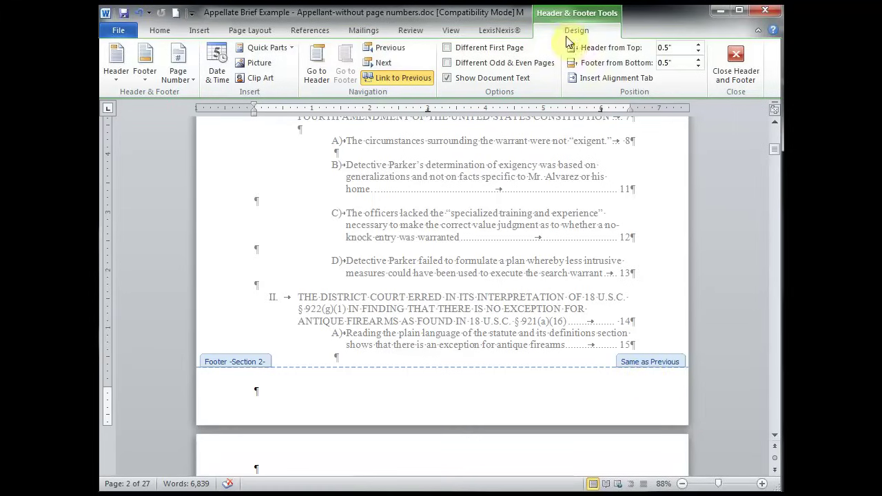
pyautogui.click(400, 79)
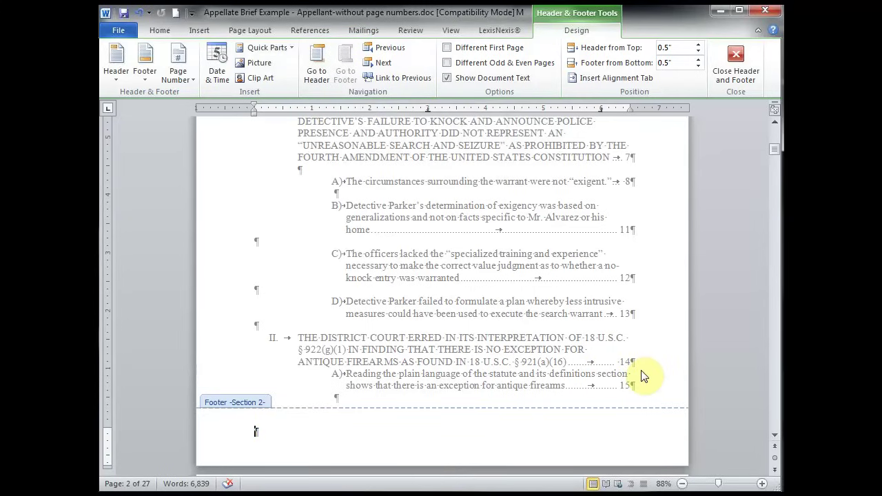
pyautogui.doubleClick(511, 252)
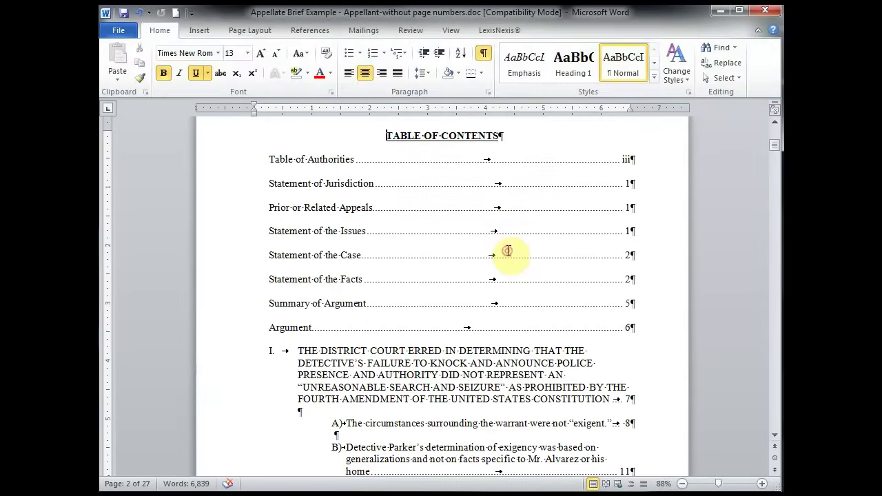
# Insert a Next Page section break after the last Table of Authorities entry, 16 C.J.S. Const. Law § 328.
pyautogui.scroll(7, 518, 251)
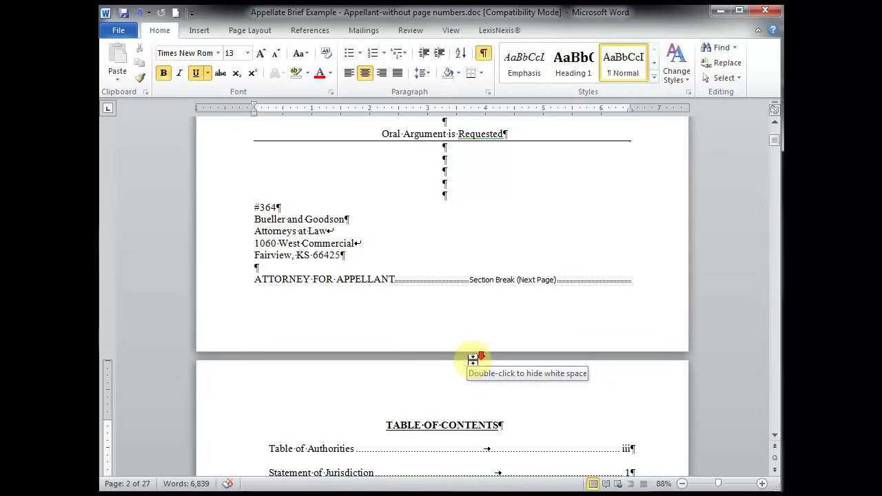
pyautogui.scroll(-10, 473, 359)
pyautogui.scroll(-15, 475, 359)
pyautogui.scroll(-15, 475, 360)
pyautogui.scroll(-15, 478, 361)
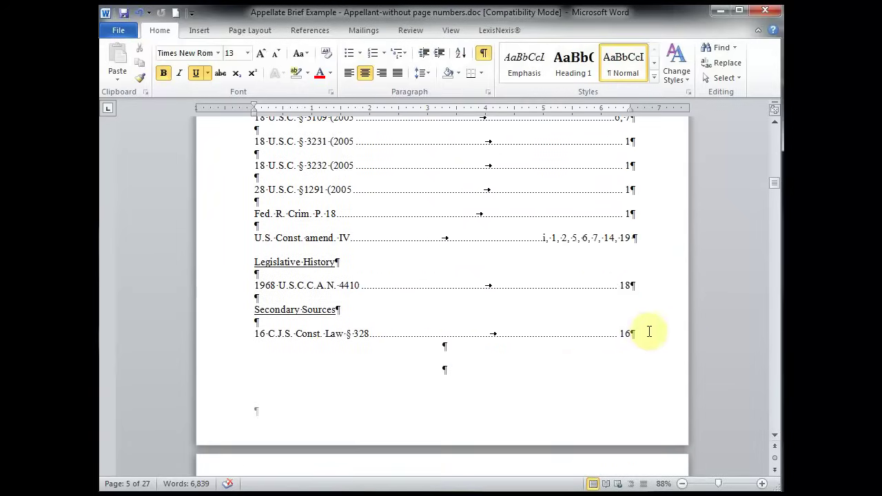
pyautogui.scroll(-2, 639, 334)
pyautogui.click(636, 247)
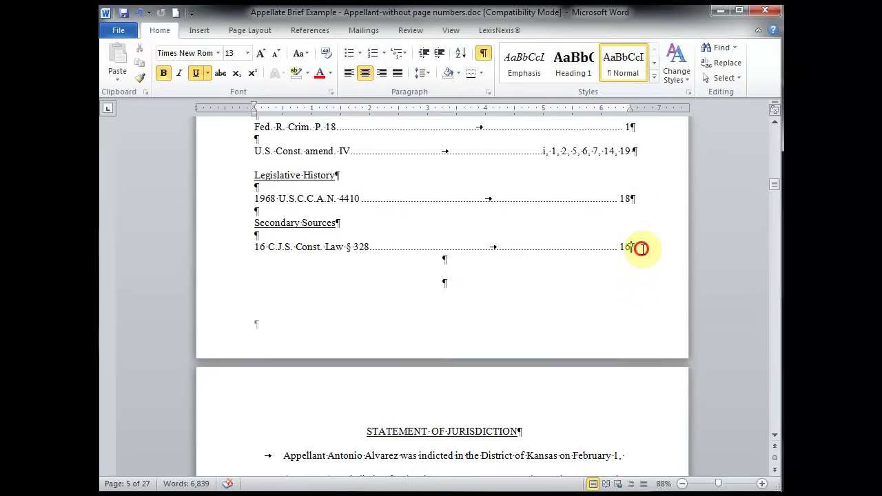
pyautogui.click(256, 31)
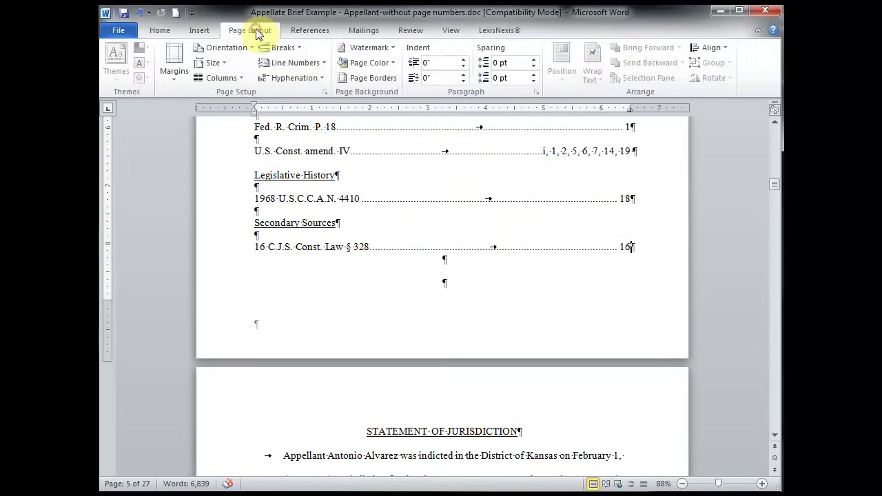
pyautogui.click(295, 48)
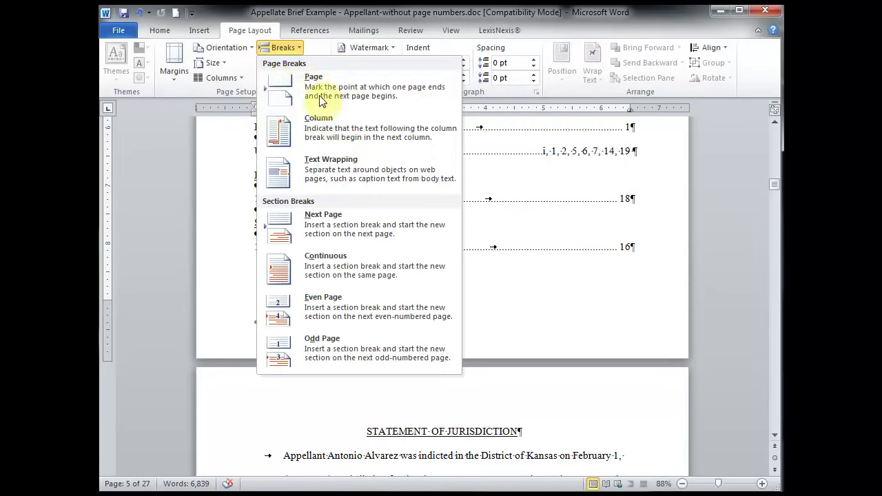
pyautogui.click(346, 223)
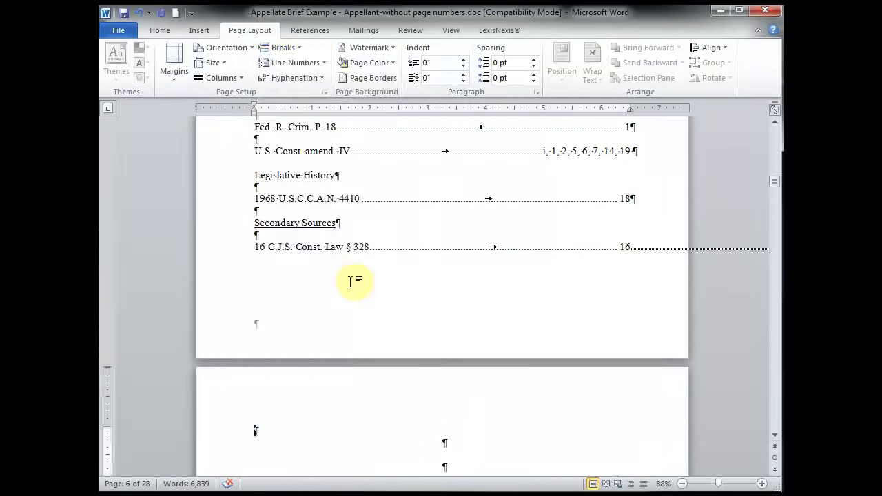
# Delete the blank paragraphs and leftover break between the new section break and the STATEMENT OF JURISDICTION heading.
pyautogui.press('Delete')
pyautogui.press('Delete')
pyautogui.press('Delete')
pyautogui.press('Delete')
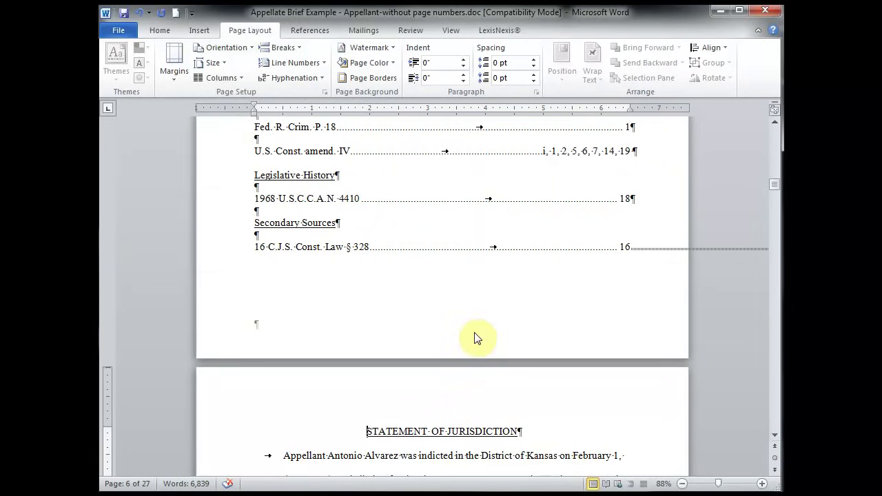
# Unlink the Section 3 footer from the previous section and return to the body text.
pyautogui.doubleClick(476, 338)
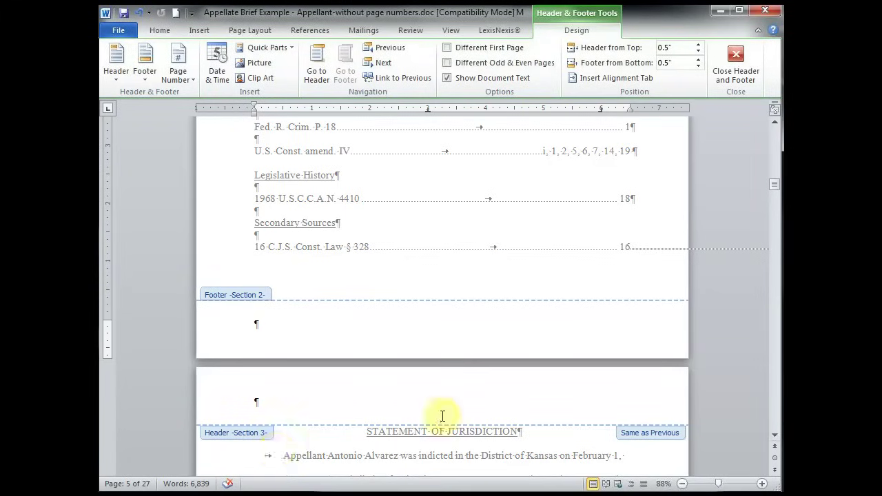
pyautogui.scroll(-5, 457, 400)
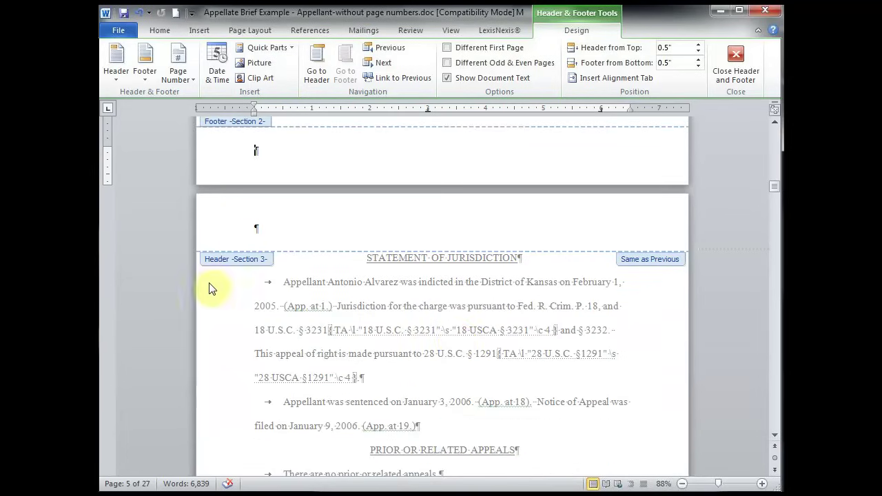
pyautogui.scroll(-11, 364, 350)
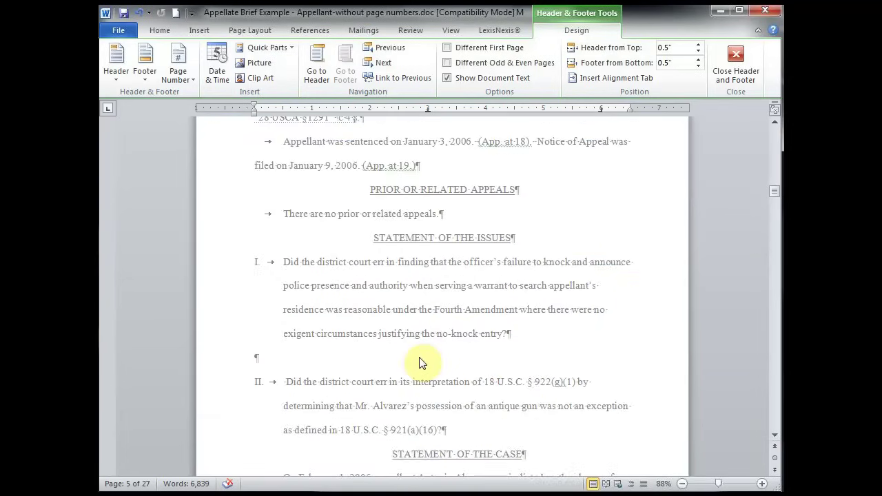
pyautogui.click(427, 394)
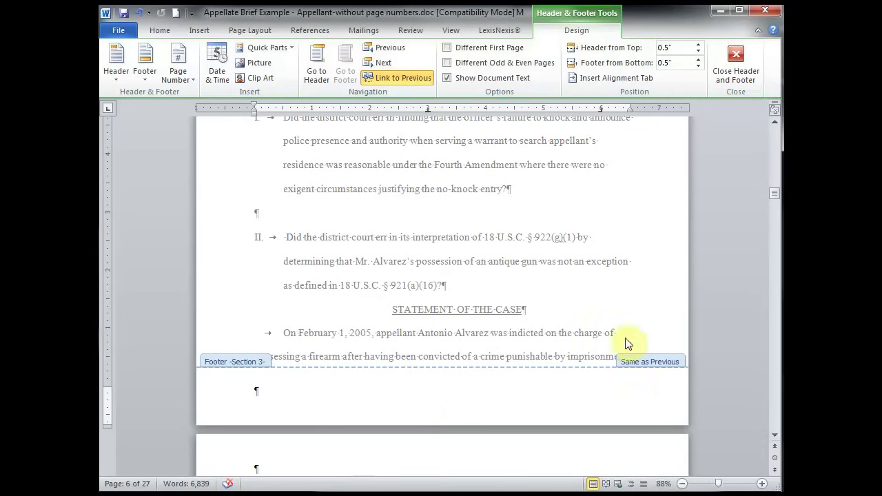
pyautogui.click(398, 83)
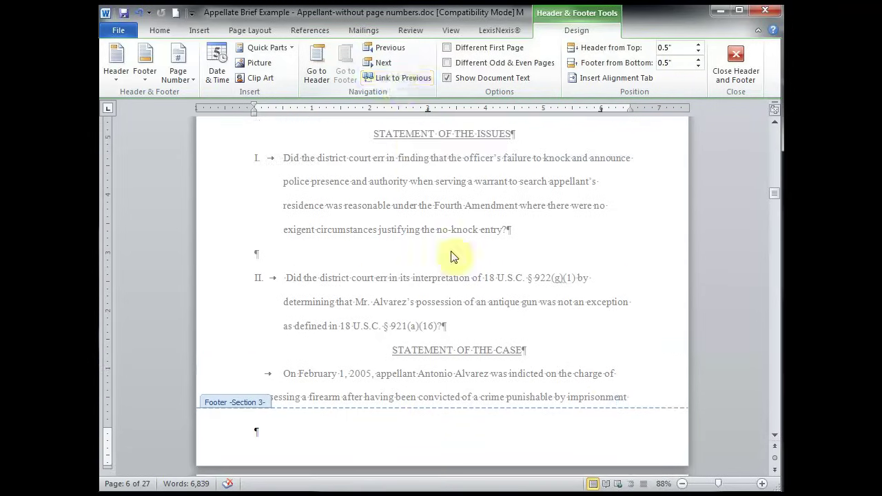
pyautogui.doubleClick(556, 249)
# Insert a centred page number at the bottom of the Table of Contents section using the Plain Number 2 style.
pyautogui.scroll(15, 556, 248)
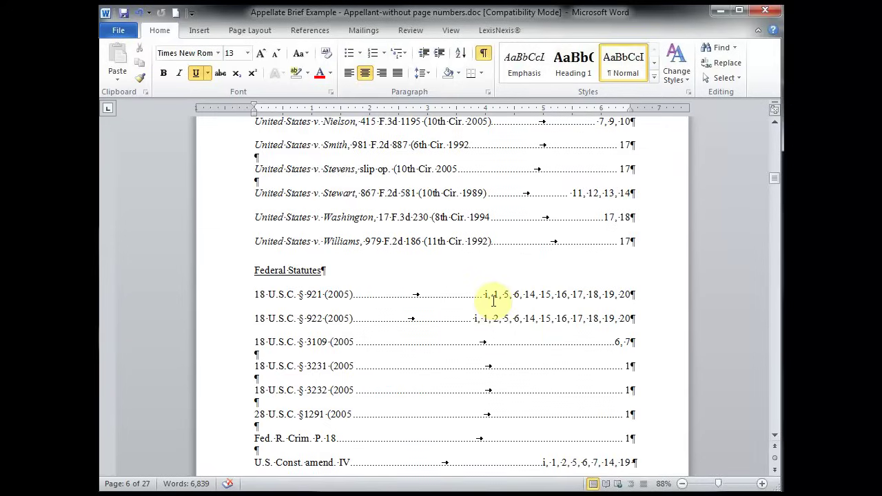
pyautogui.scroll(15, 496, 298)
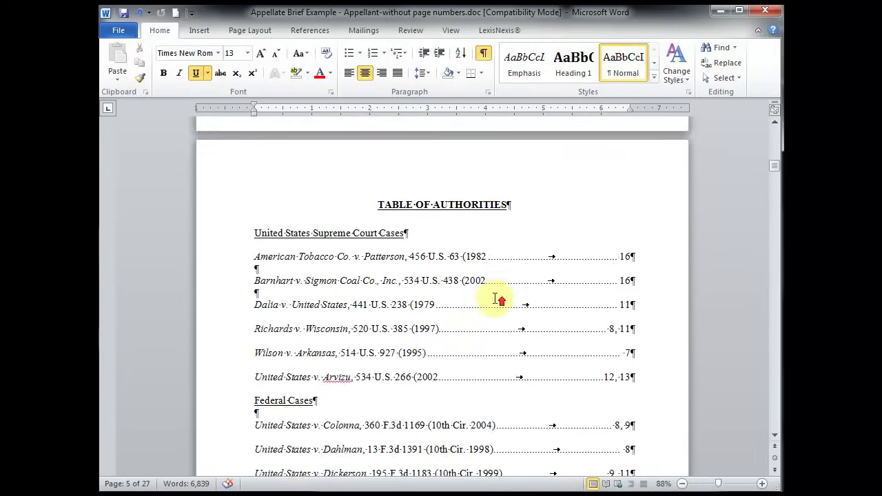
pyautogui.scroll(10, 496, 297)
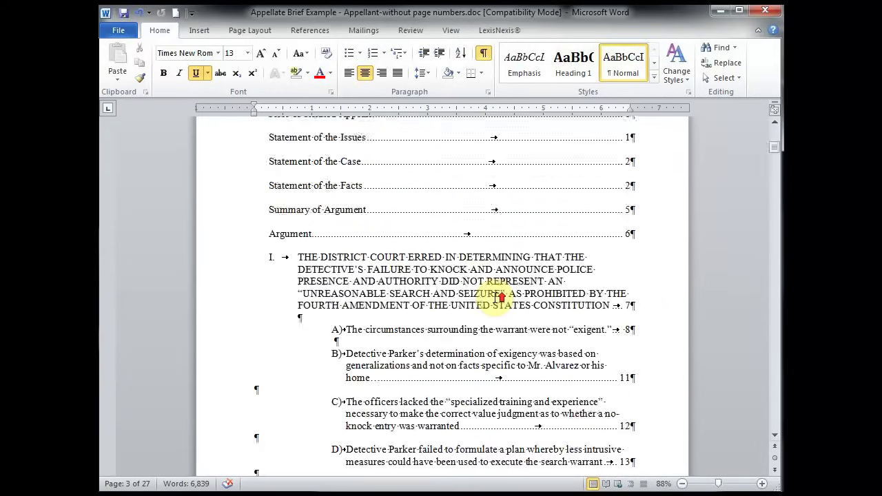
pyautogui.scroll(10, 496, 296)
pyautogui.scroll(-5, 500, 299)
pyautogui.click(427, 345)
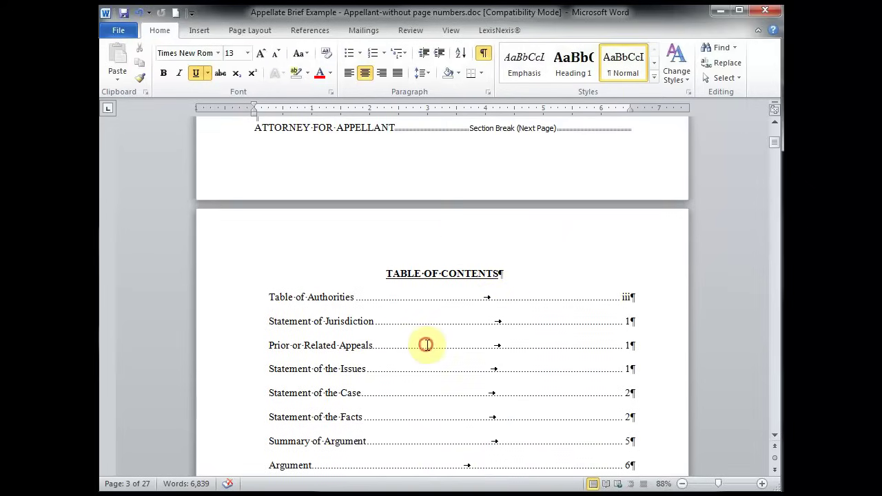
pyautogui.click(251, 31)
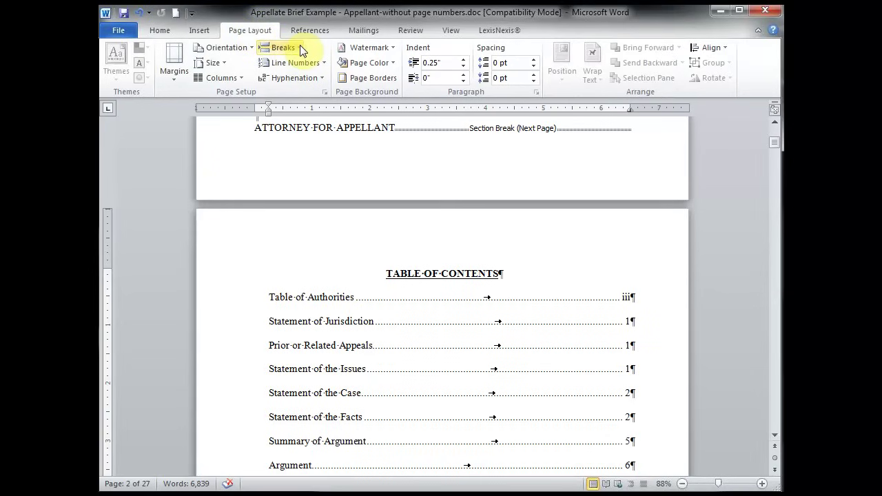
pyautogui.click(199, 30)
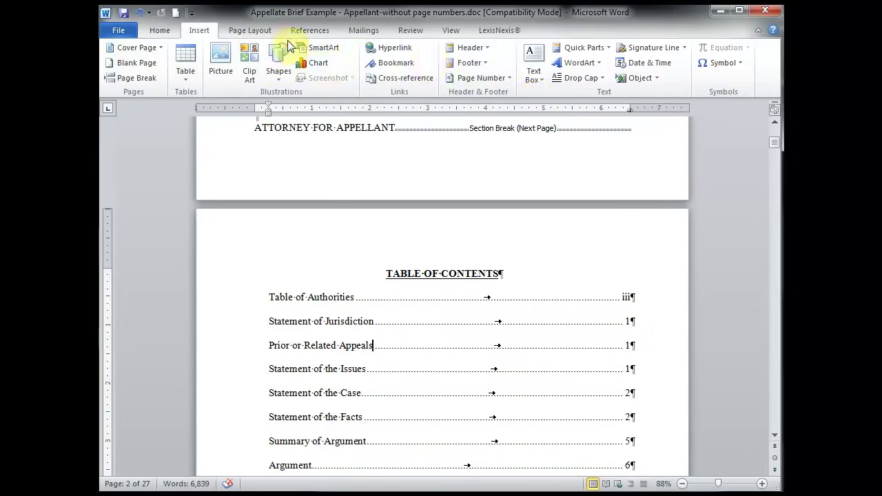
pyautogui.click(511, 79)
pyautogui.moveTo(508, 112)
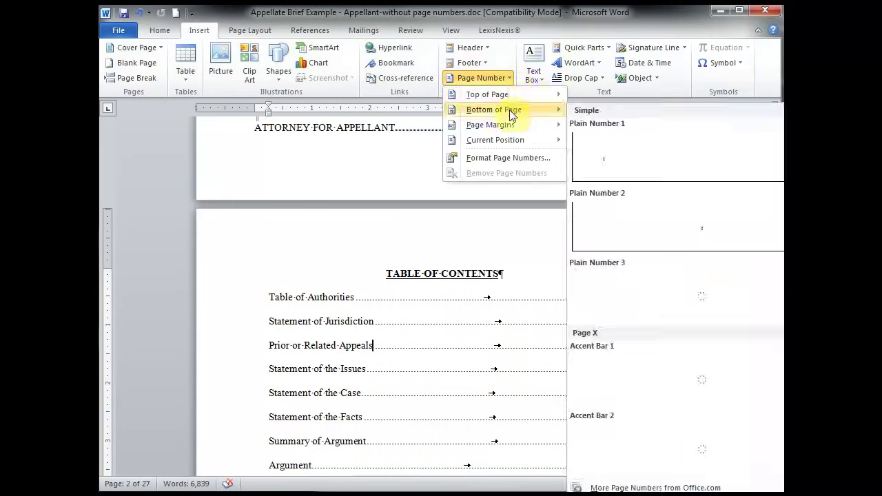
pyautogui.click(672, 225)
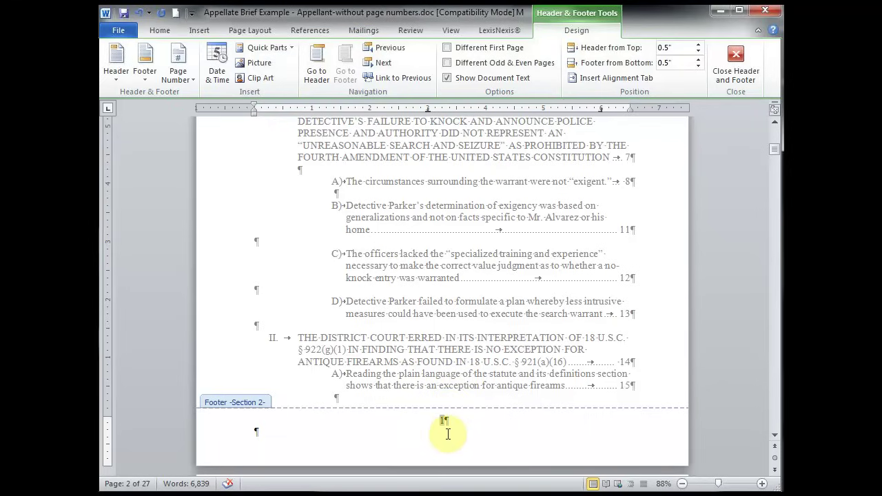
# Set the Table of Contents section's page number format to i, ii, iii, starting at i, and return to the body text.
pyautogui.click(180, 74)
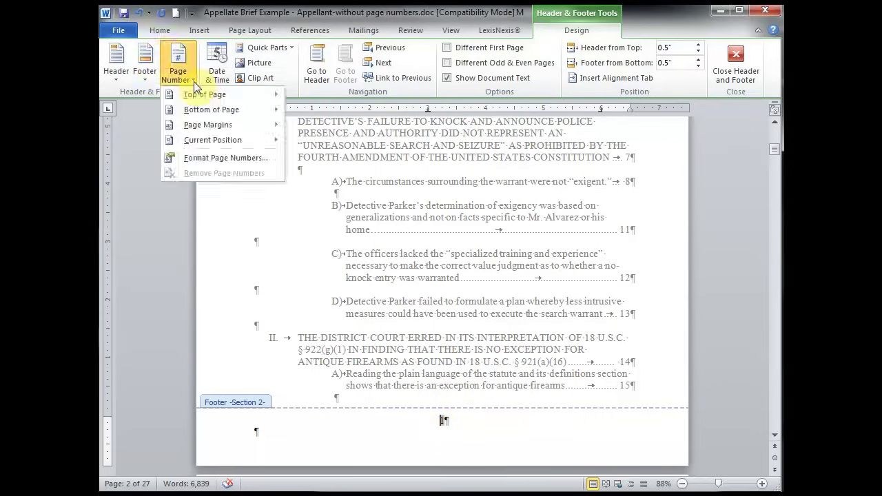
pyautogui.click(214, 160)
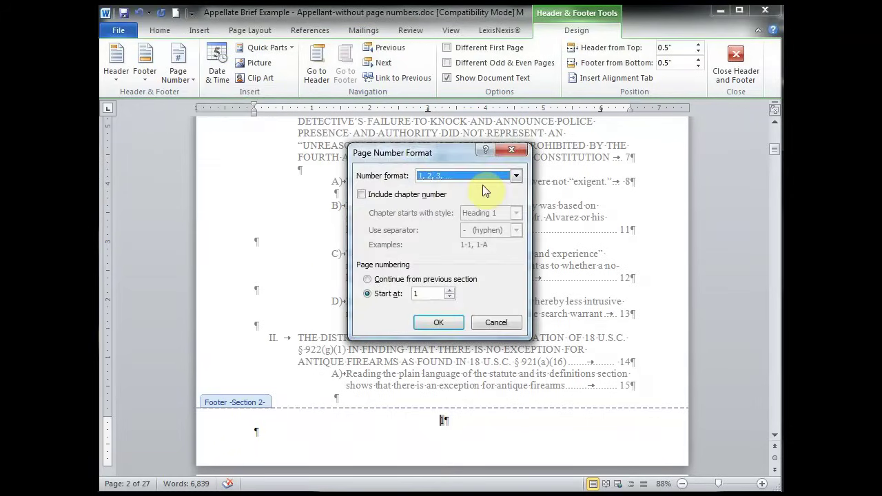
pyautogui.click(515, 177)
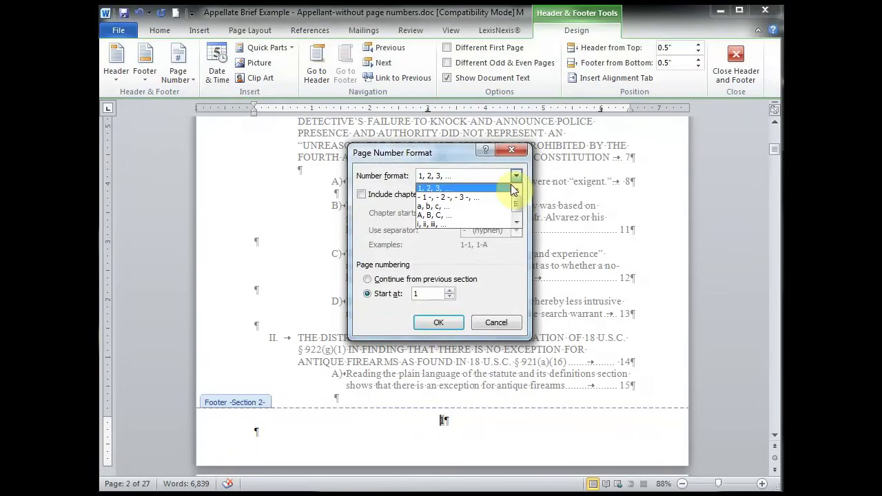
pyautogui.click(458, 223)
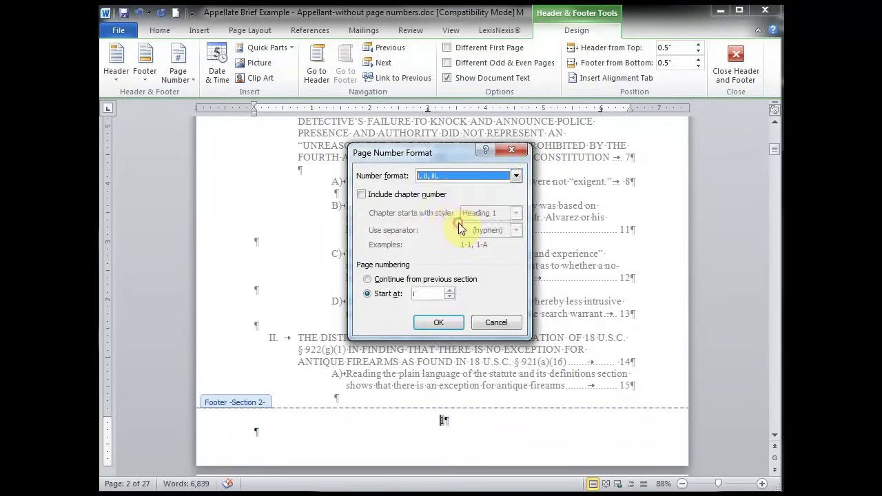
pyautogui.click(454, 324)
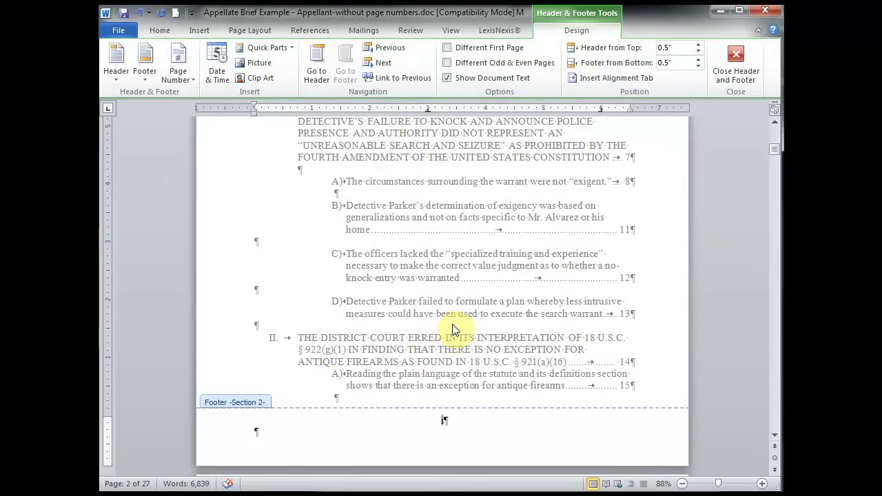
pyautogui.doubleClick(452, 324)
# Insert a centred page number at the bottom of the STATEMENT OF JURISDICTION section using the Plain Number 2 style.
pyautogui.scroll(-7, 453, 325)
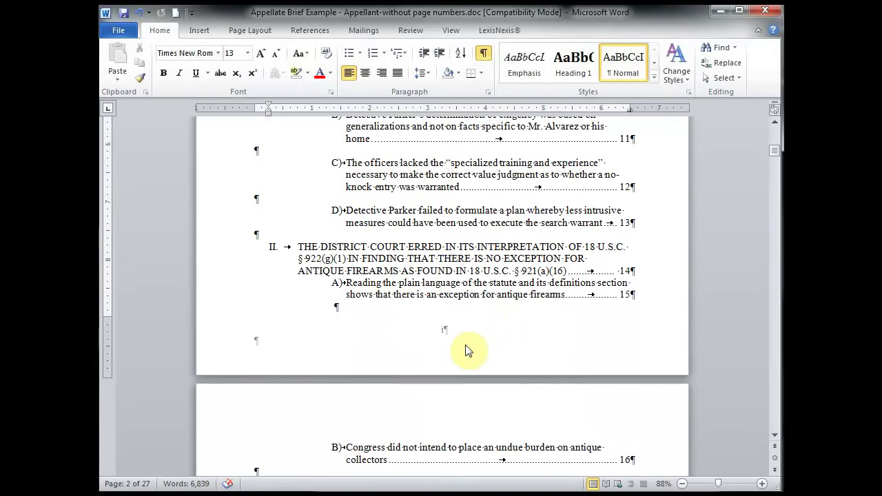
pyautogui.scroll(-12, 467, 348)
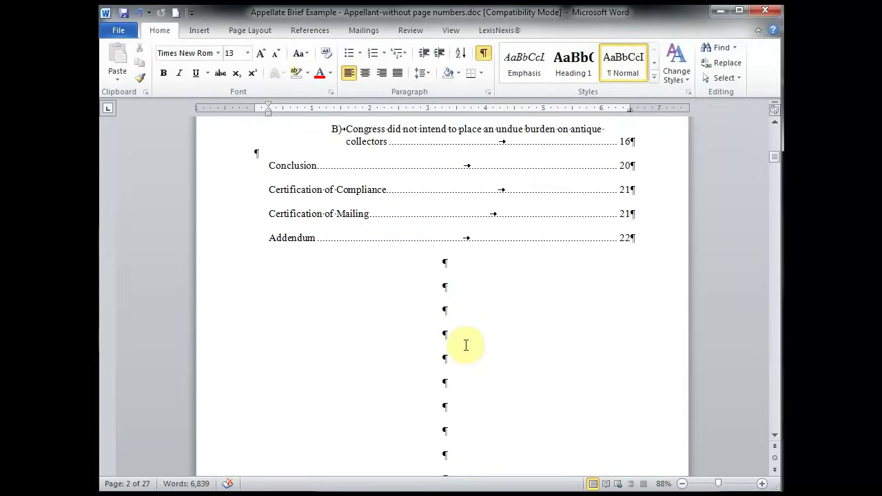
pyautogui.scroll(-3, 466, 345)
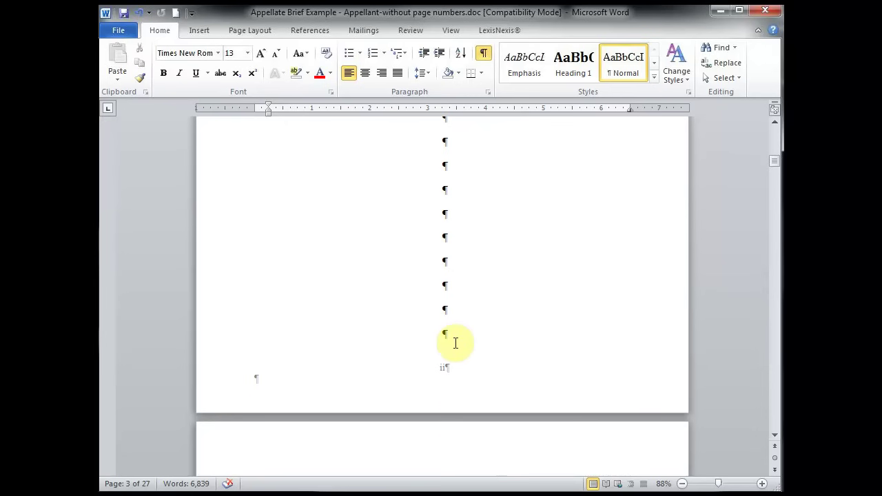
pyautogui.scroll(-5, 457, 352)
pyautogui.scroll(-11, 460, 359)
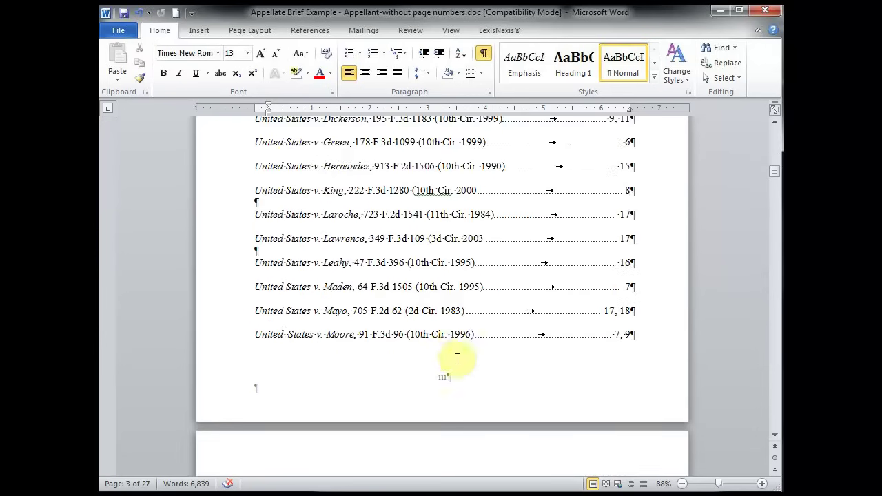
pyautogui.scroll(-12, 469, 370)
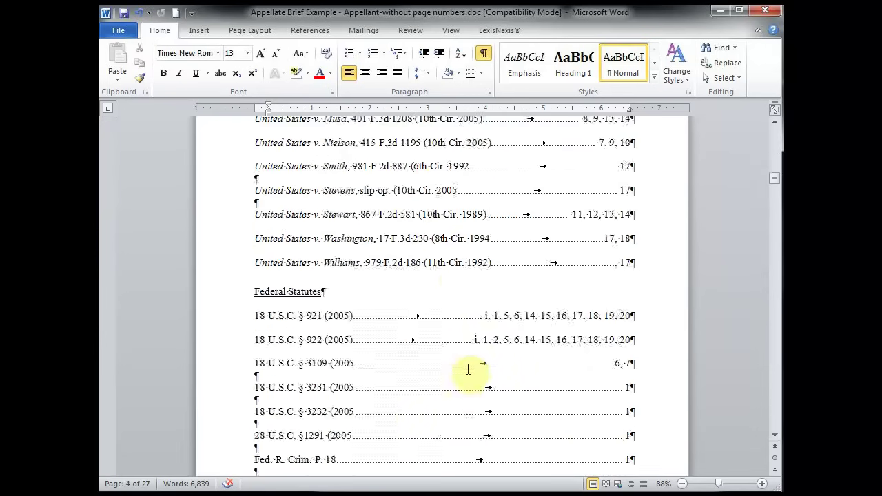
pyautogui.scroll(-3, 455, 359)
pyautogui.scroll(-5, 472, 372)
pyautogui.scroll(-2, 470, 370)
pyautogui.click(414, 380)
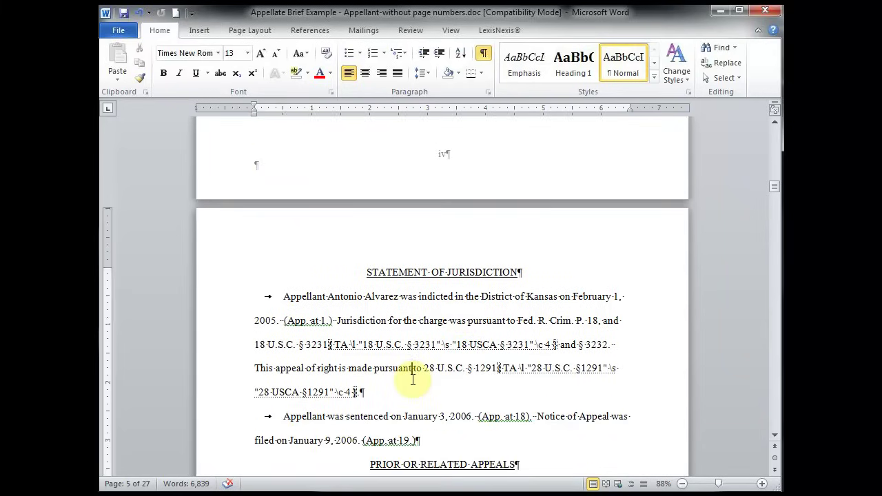
pyautogui.click(206, 29)
pyautogui.click(507, 76)
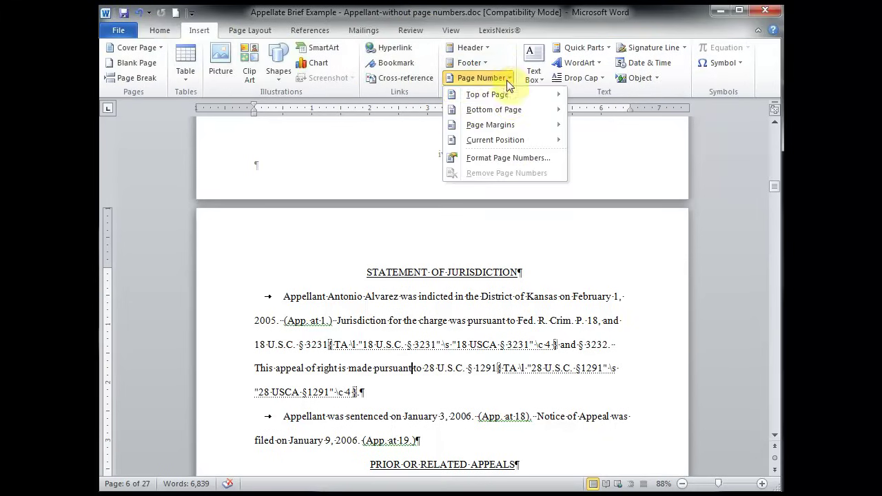
pyautogui.moveTo(508, 114)
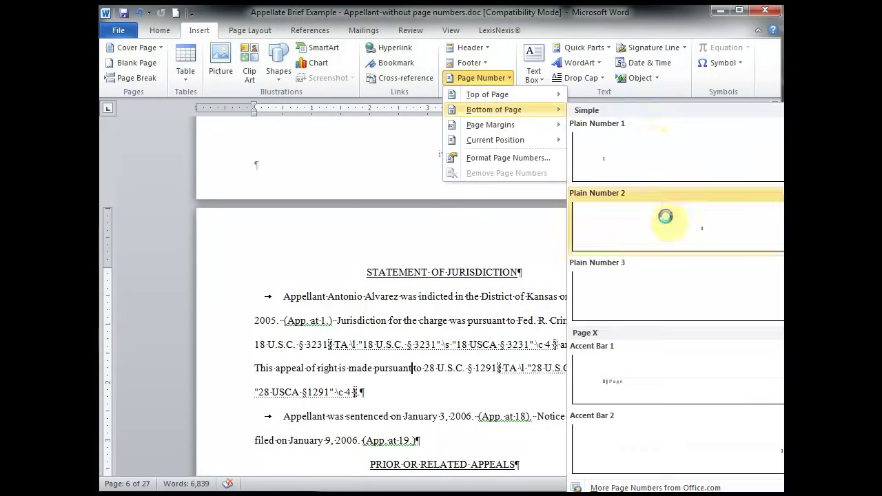
pyautogui.click(666, 221)
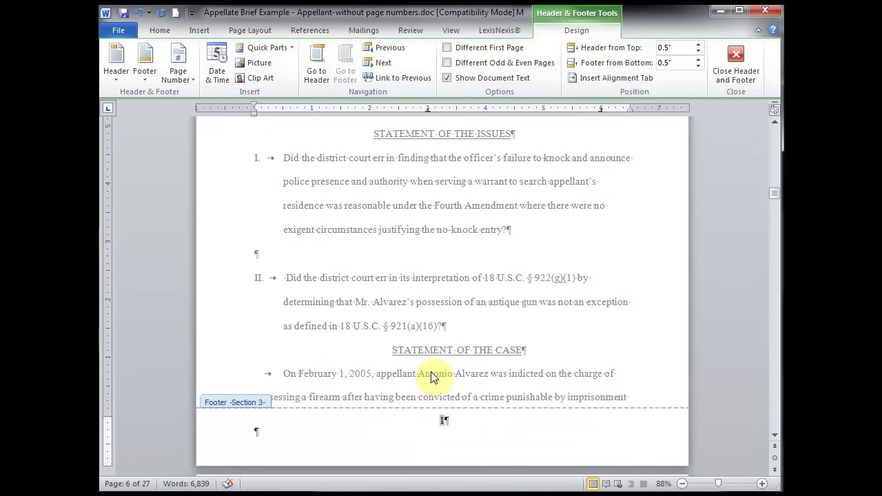
# Hide the formatting marks and return from the Section 3 footer to the body text.
pyautogui.click(179, 69)
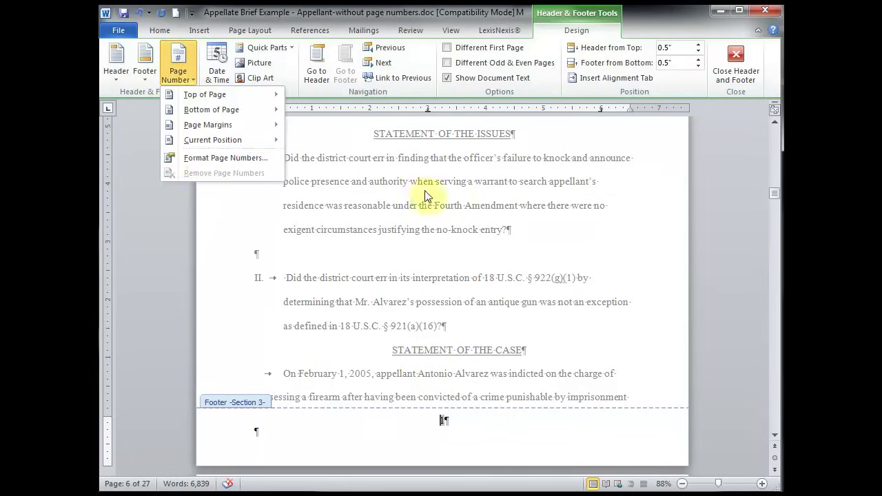
pyautogui.click(605, 273)
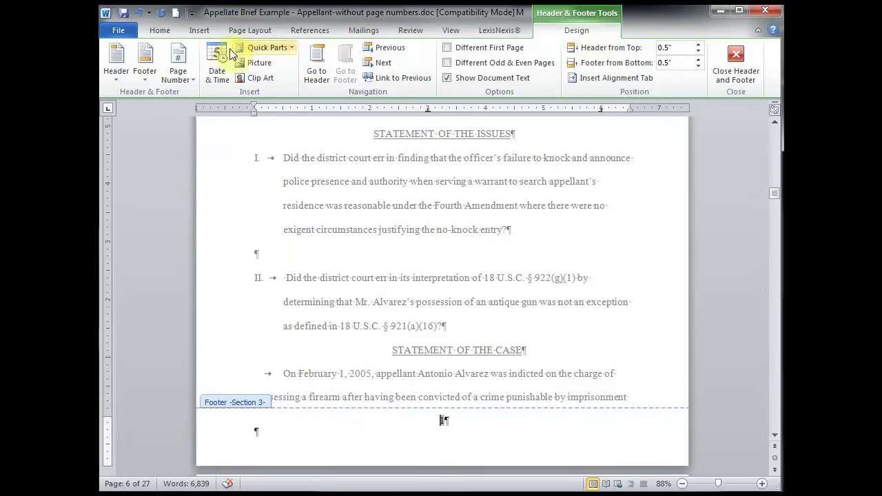
pyautogui.click(160, 31)
pyautogui.click(488, 58)
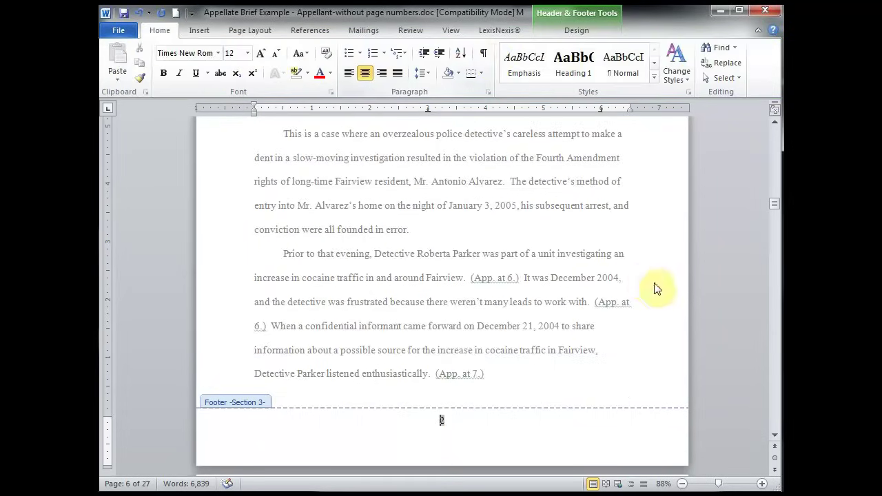
pyautogui.scroll(5, 646, 346)
pyautogui.scroll(5, 648, 338)
pyautogui.press('Escape')
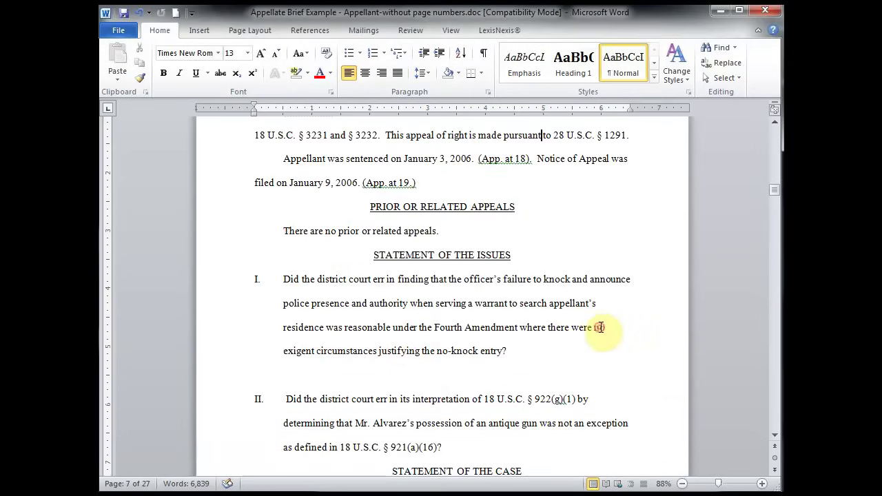
# Examine the page numbering from the cover page through the tables and the first pages of the brief's body, ending back at the cover.
pyautogui.moveTo(773, 195); pyautogui.dragTo(776, 133)
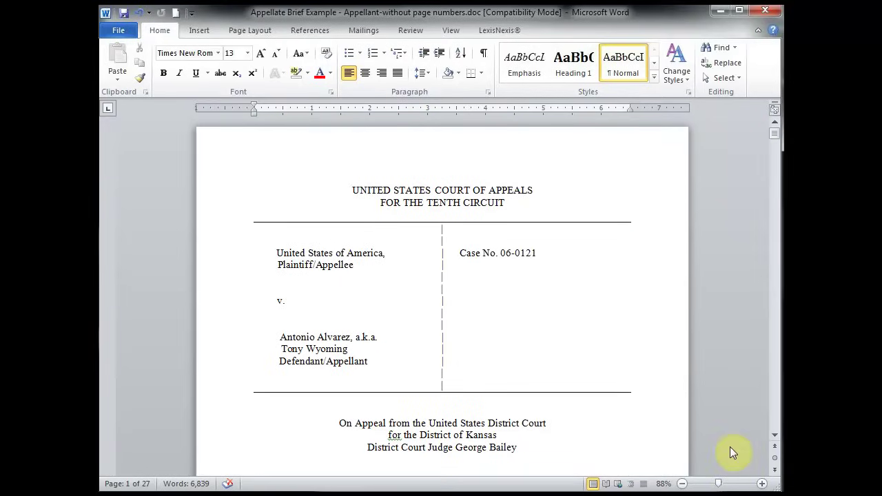
pyautogui.middleClick(552, 295)
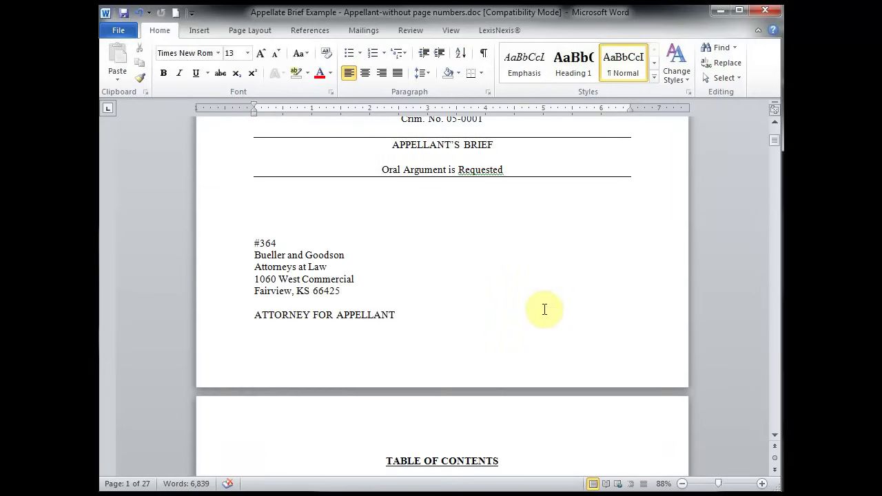
pyautogui.scroll(-15, 543, 311)
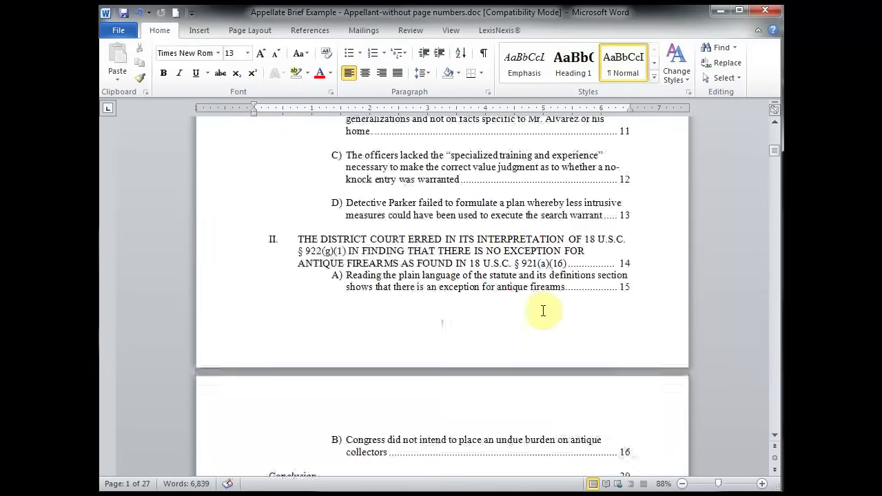
pyautogui.scroll(-10, 543, 312)
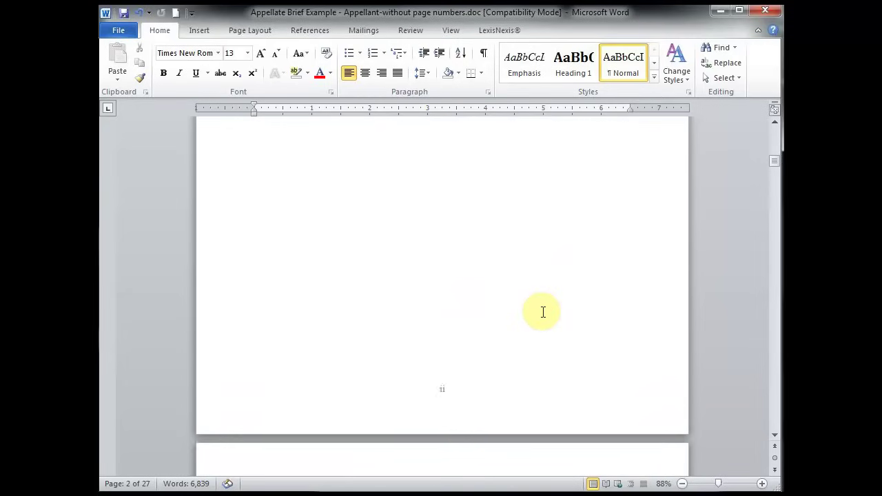
pyautogui.scroll(-18, 543, 313)
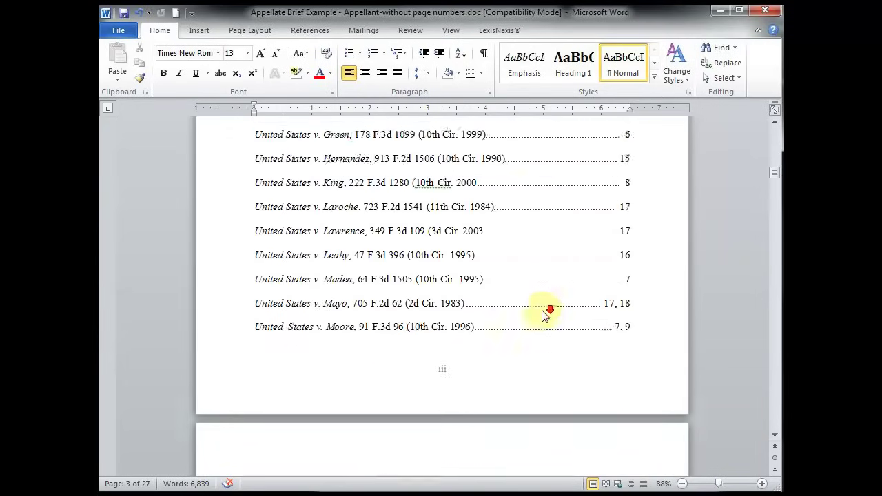
pyautogui.scroll(-18, 542, 316)
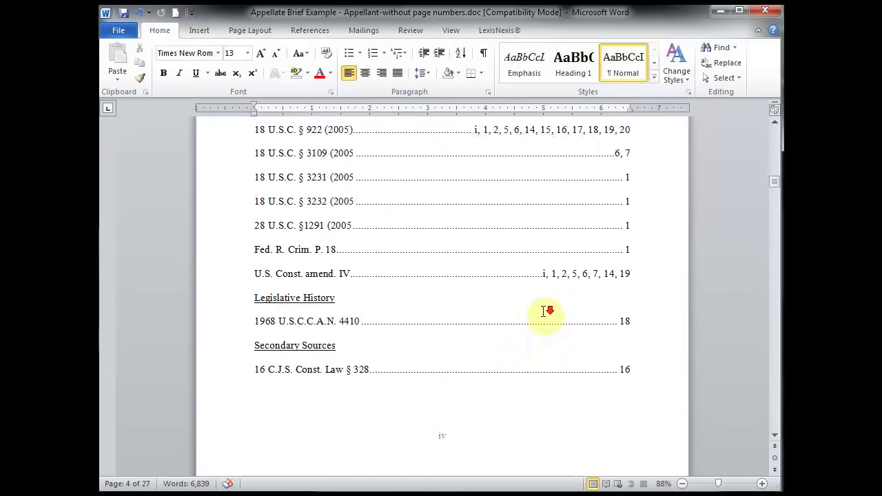
pyautogui.scroll(-18, 543, 312)
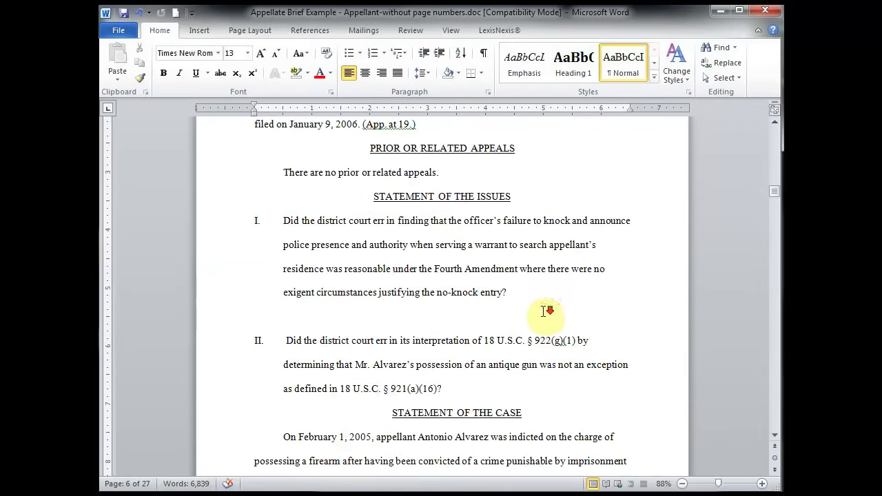
pyautogui.scroll(-18, 499, 338)
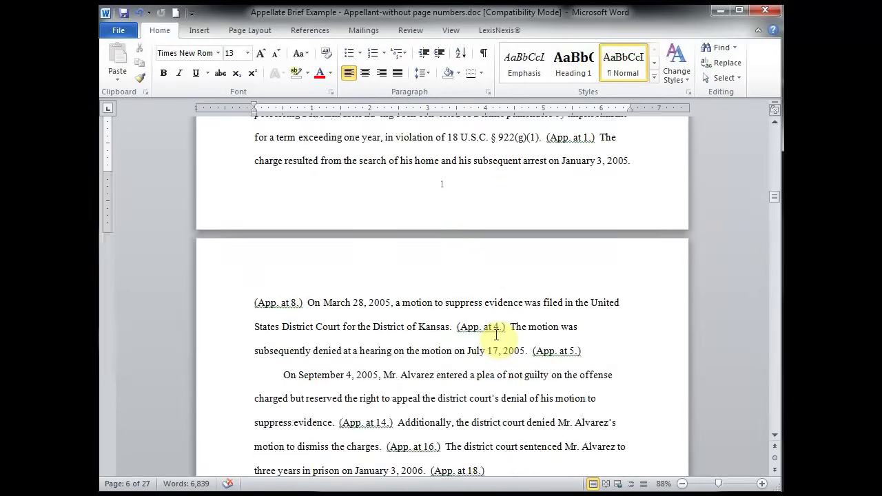
pyautogui.scroll(-1, 499, 335)
pyautogui.scroll(2, 645, 267)
pyautogui.moveTo(772, 205); pyautogui.dragTo(772, 130)
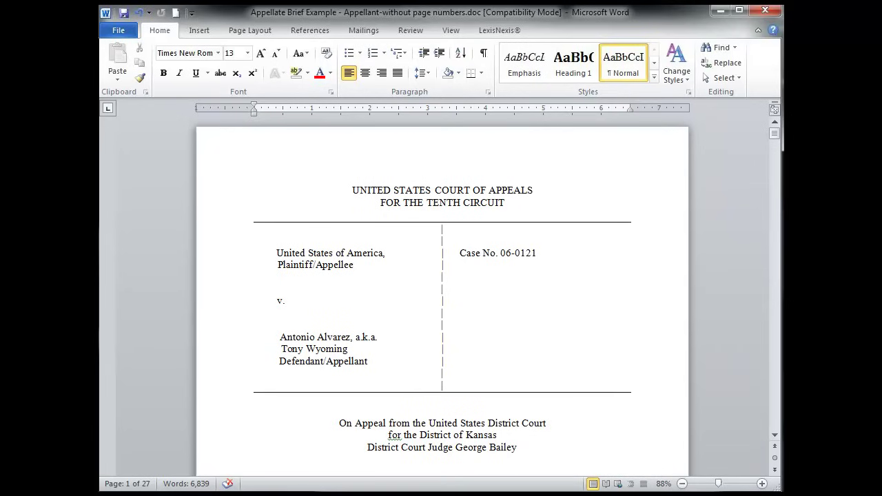